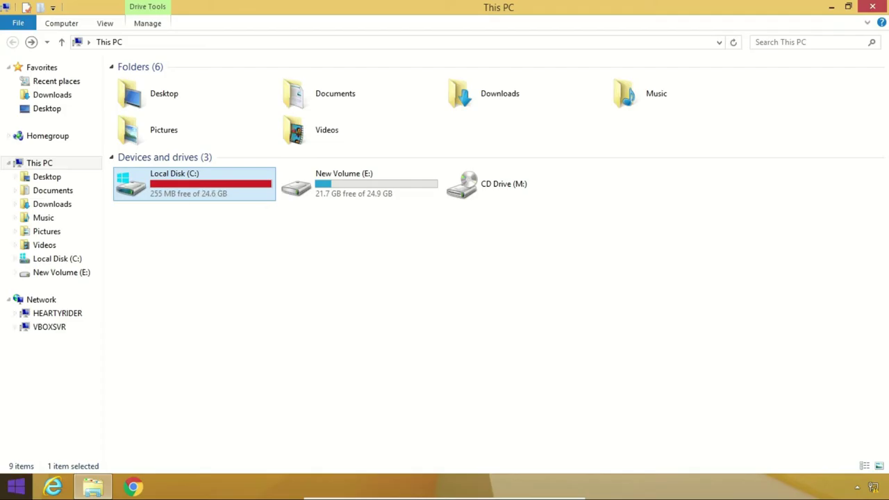
click(15, 486)
click(16, 486)
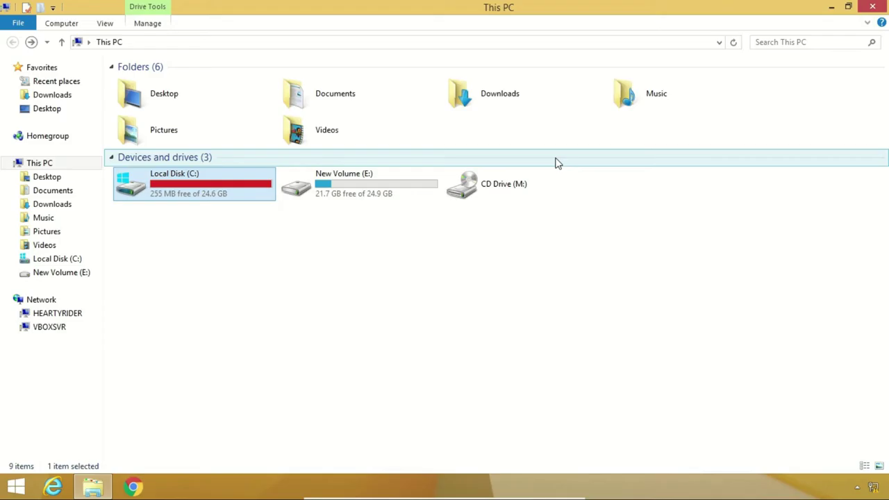
click(362, 183)
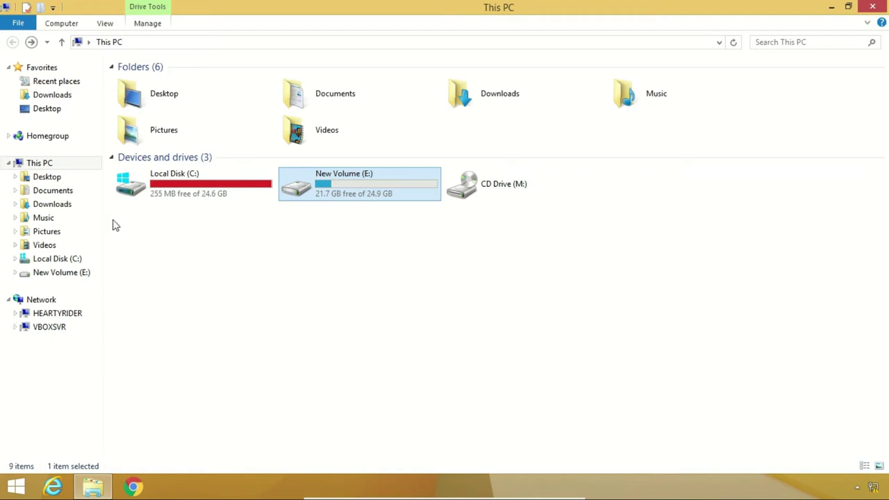
Step: View the installed programs through Control Panel's uninstall page, select Sparkol VideoScribe as an example, and close the window
click(14, 487)
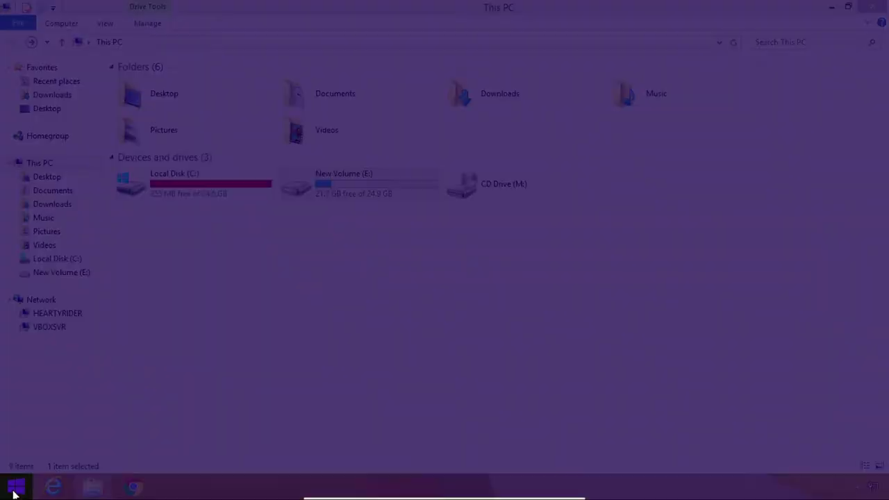
text(control Panel)
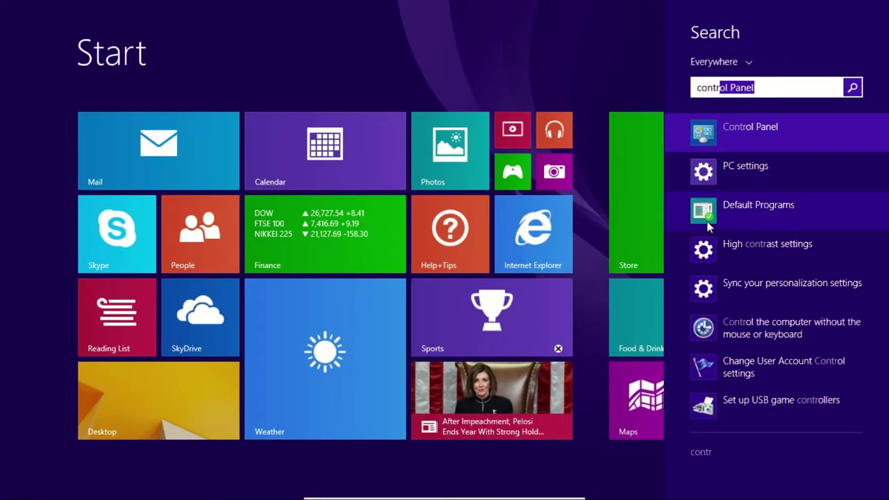
click(715, 134)
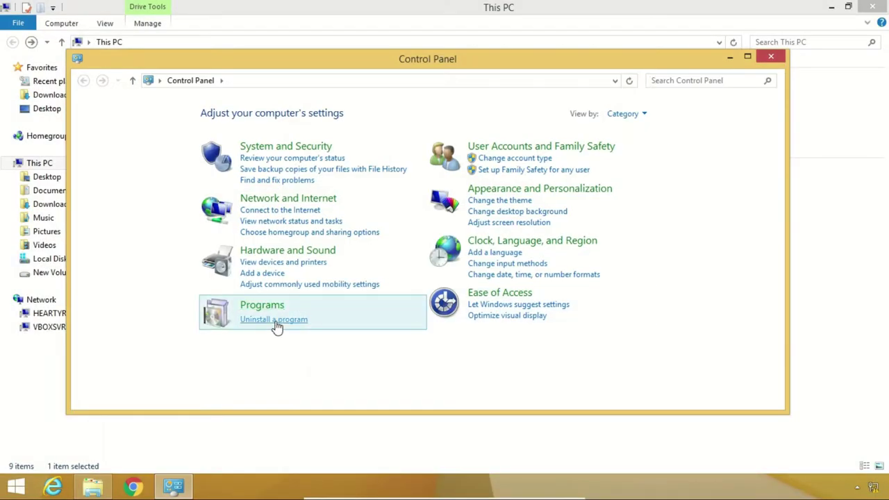
click(276, 323)
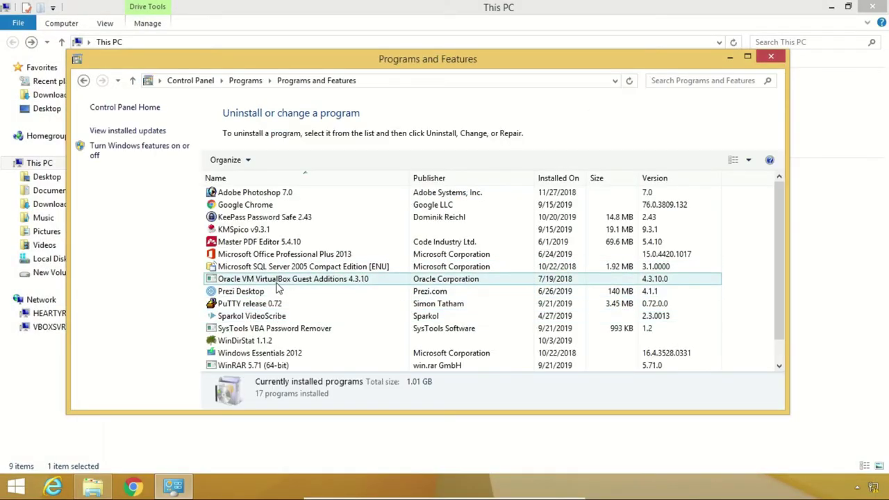
click(275, 281)
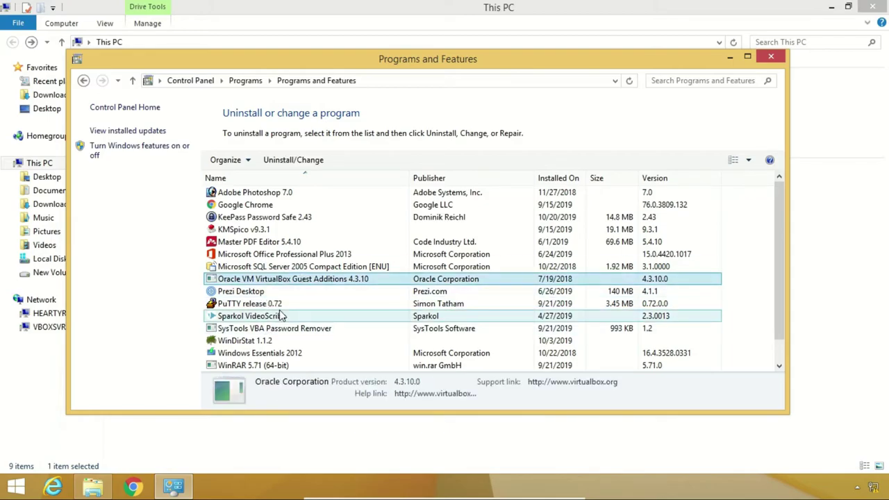
click(281, 316)
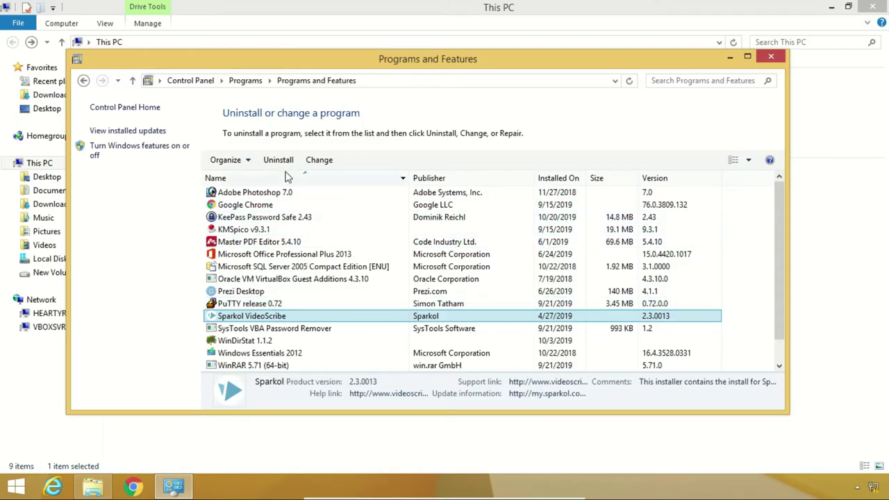
click(765, 55)
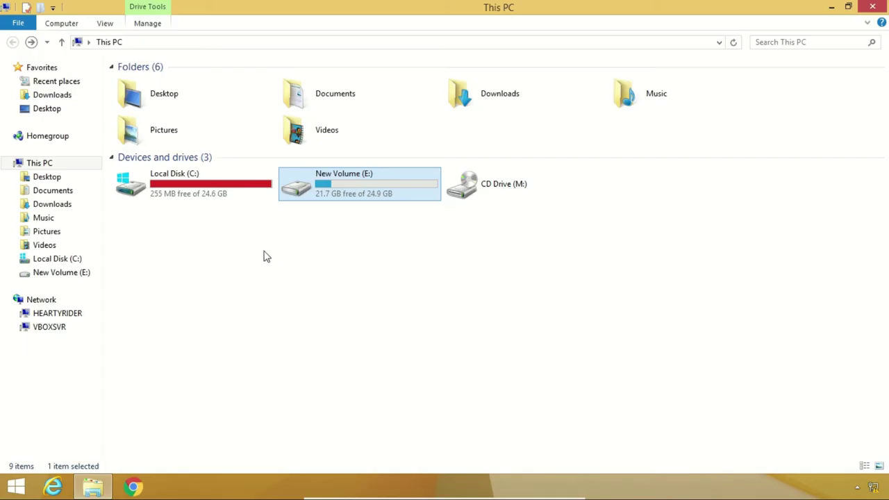
Step: Open the Windows Temp folder by running the command "temp"
click(15, 486)
key(super+r)
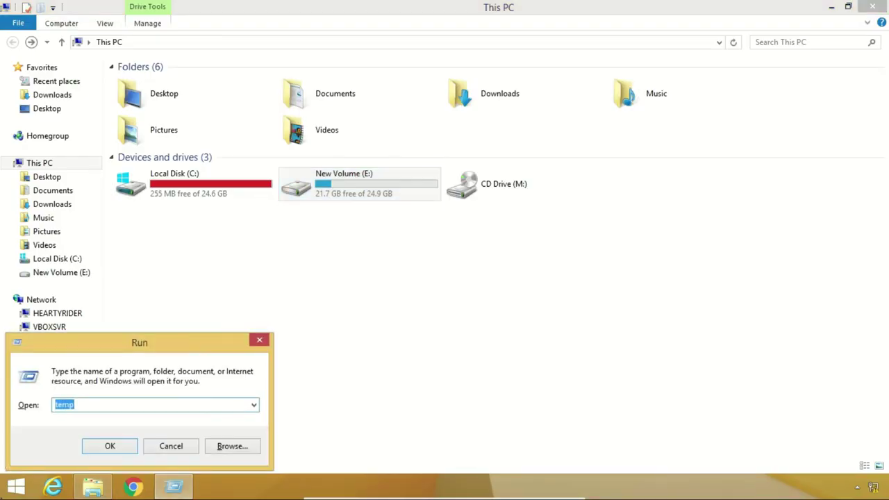
text(temp)
click(119, 448)
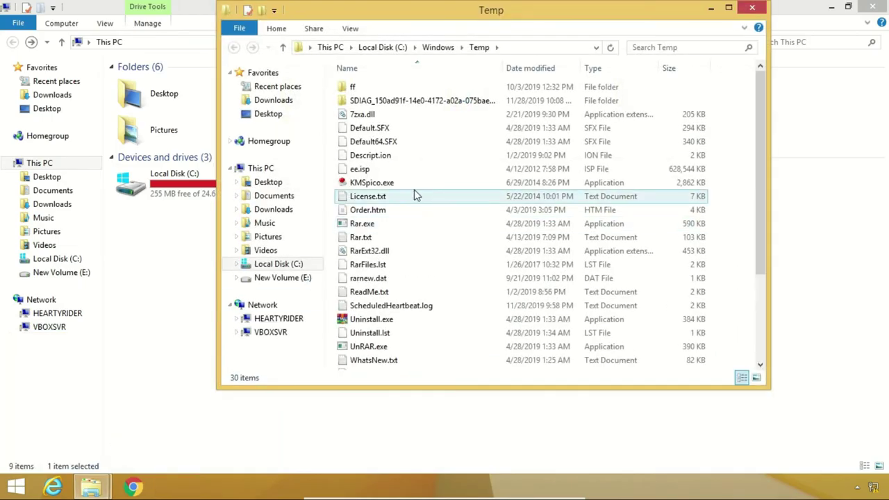
Step: Permanently delete all items in the Windows Temp folder, granting administrator permission for all current items, and close the folder
click(415, 195)
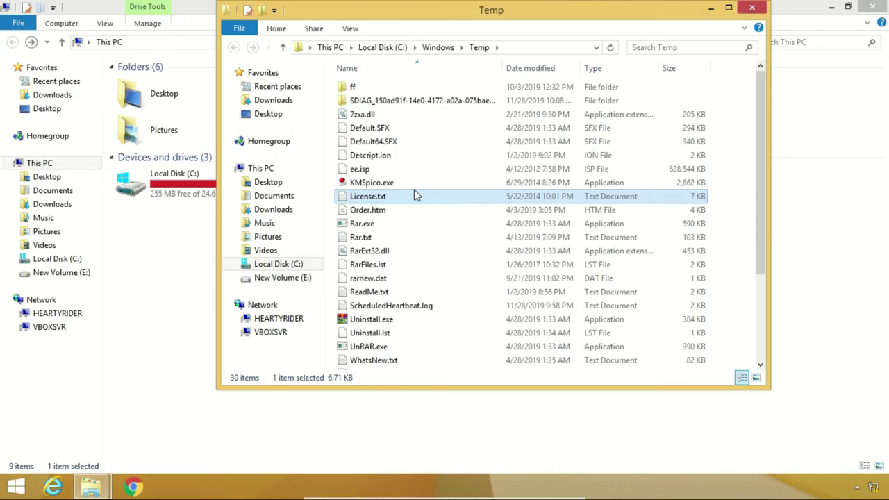
key(ctrl+a)
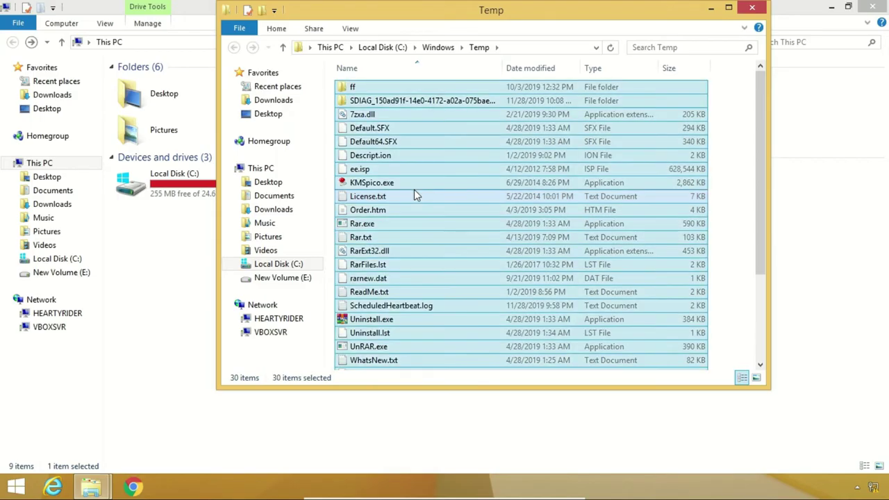
key(shift+Delete)
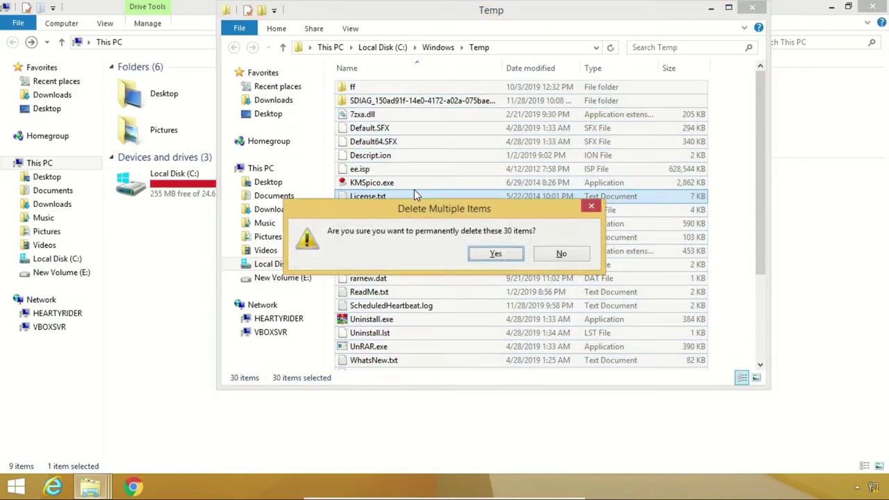
key(Return)
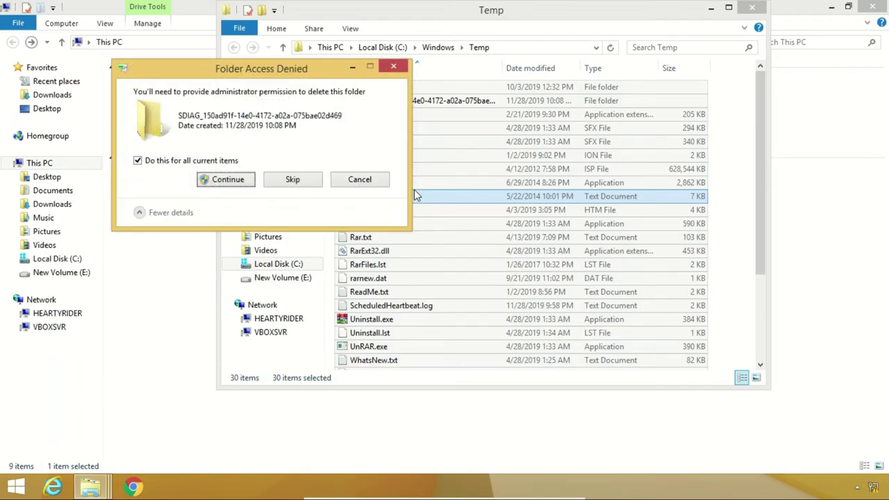
click(227, 179)
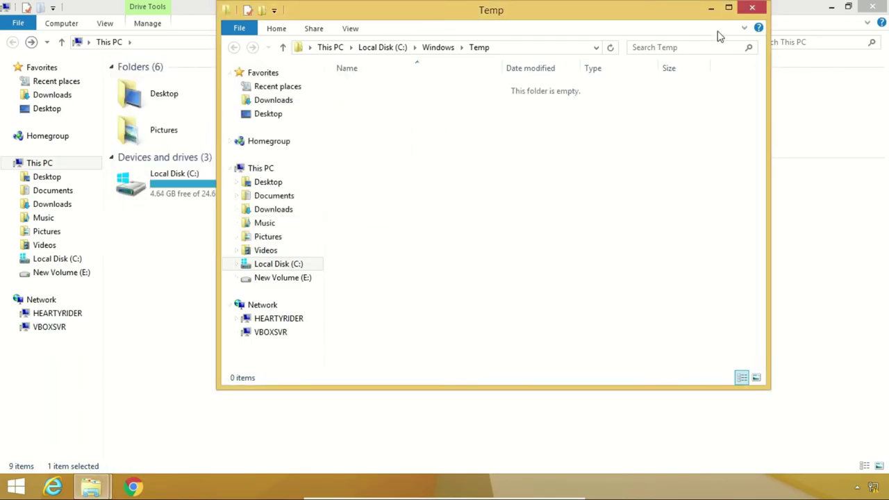
click(754, 9)
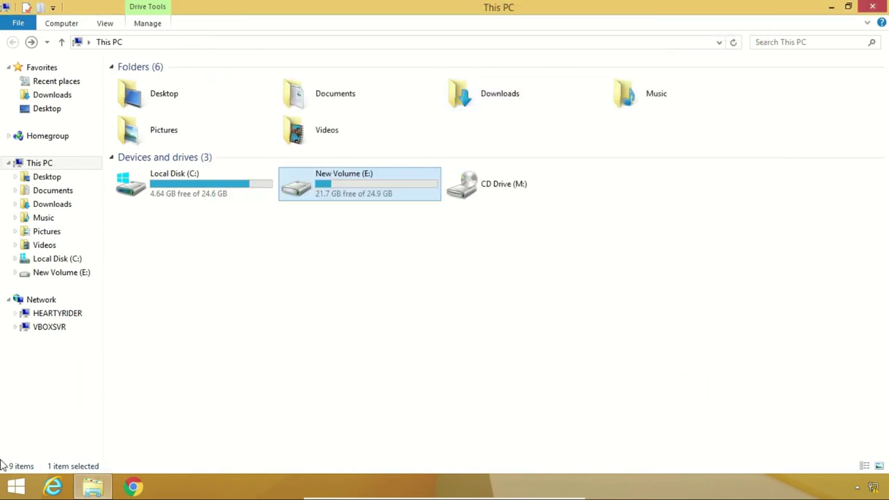
Step: Open the user profile's local Temp folder by running the command "%temp%"
right_click(5, 490)
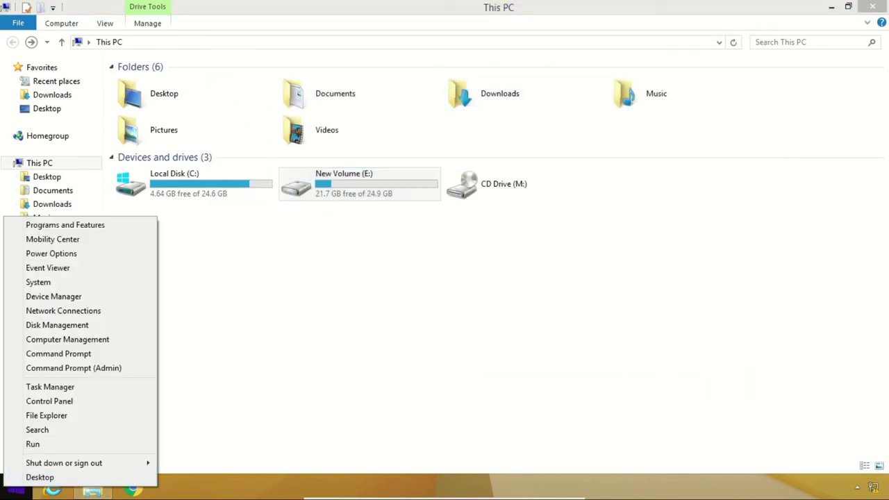
key(super)
key(super+r)
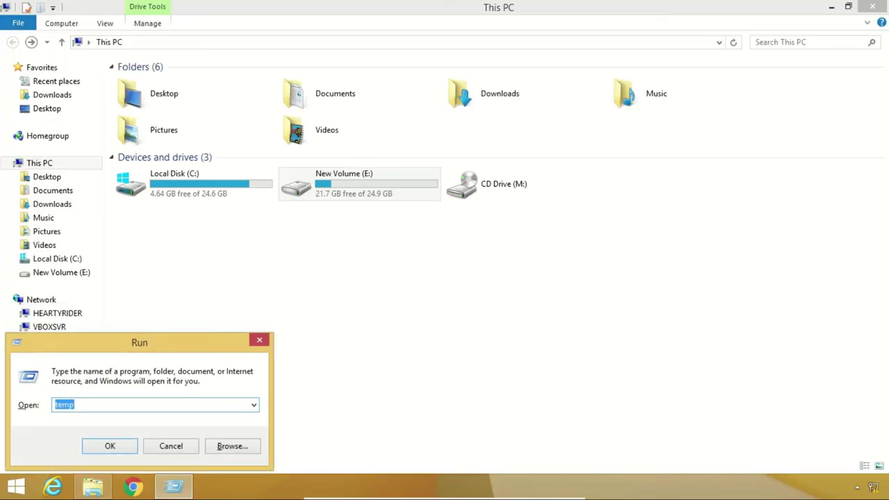
text(%)
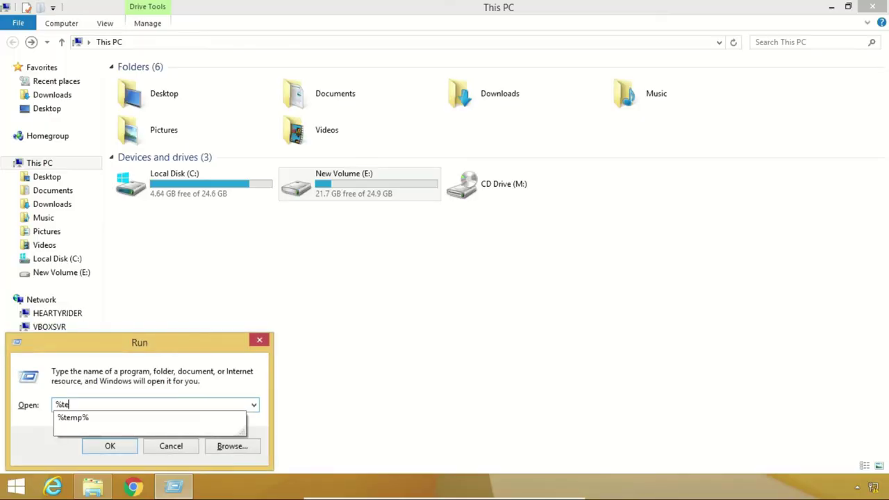
text(temp%)
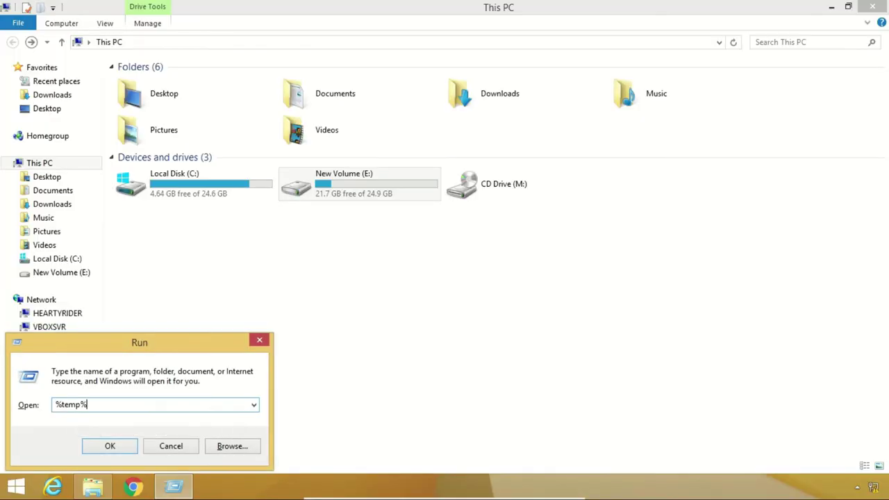
key(Return)
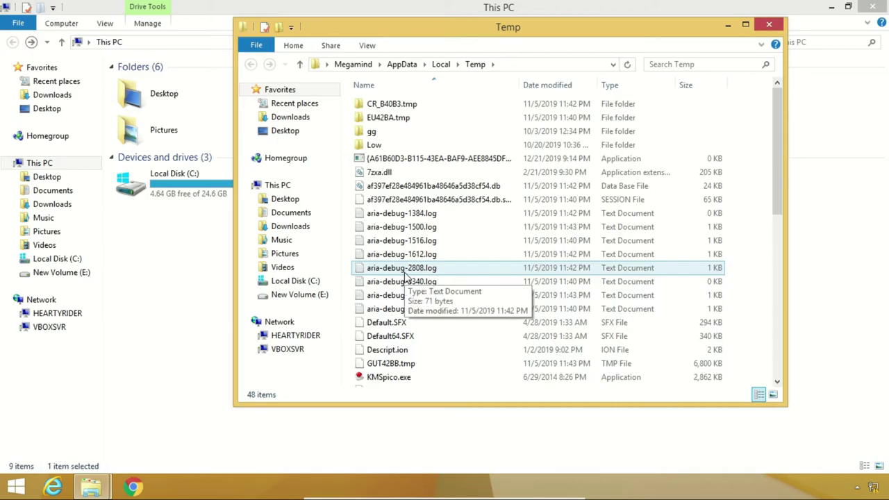
Step: Permanently delete all files and folders in the user profile's local Temp folder
click(407, 273)
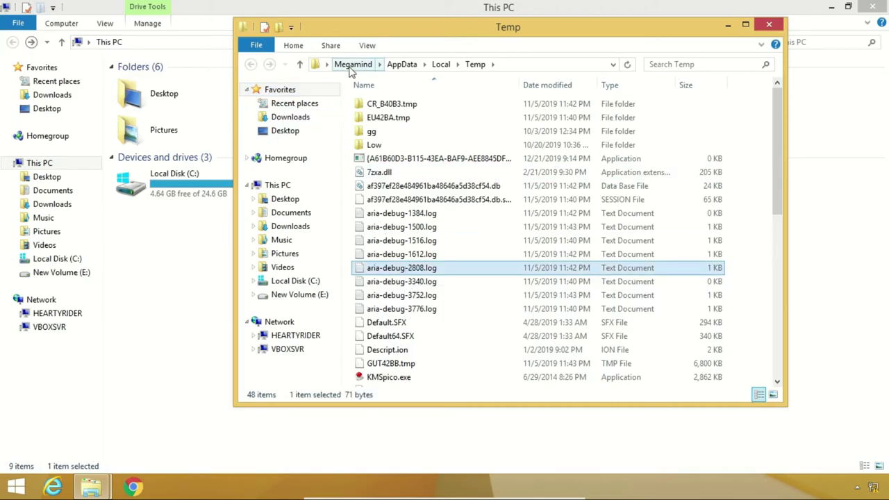
click(425, 232)
key(ctrl+a)
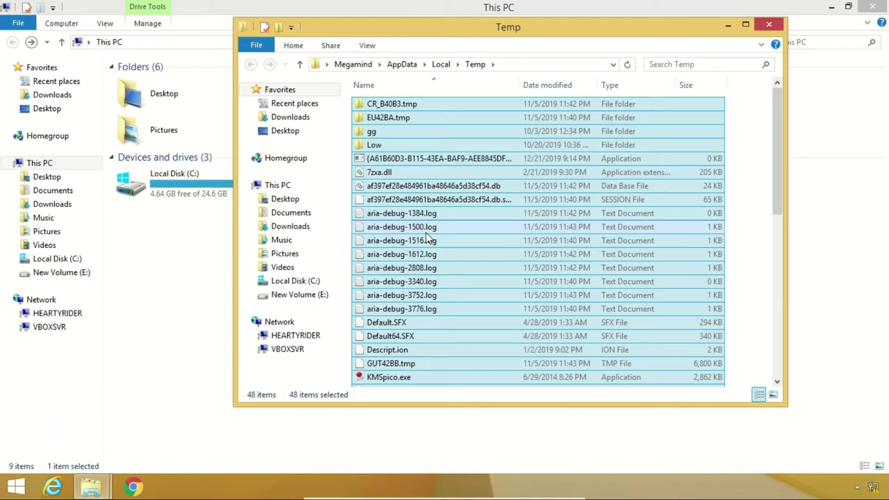
key(shift+Delete)
key(Return)
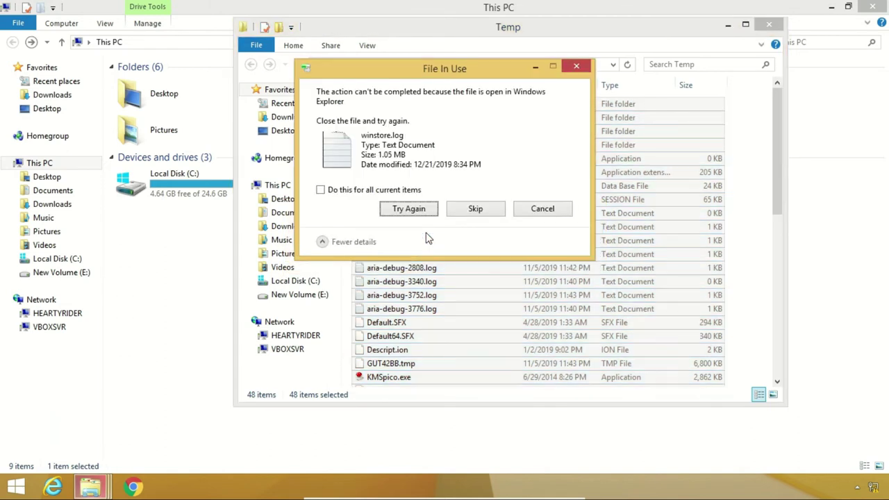
Step: Retry the files in use, skip winstore.log and the system file Thumbs.db for all current items, and close the Temp folder
click(405, 192)
click(408, 210)
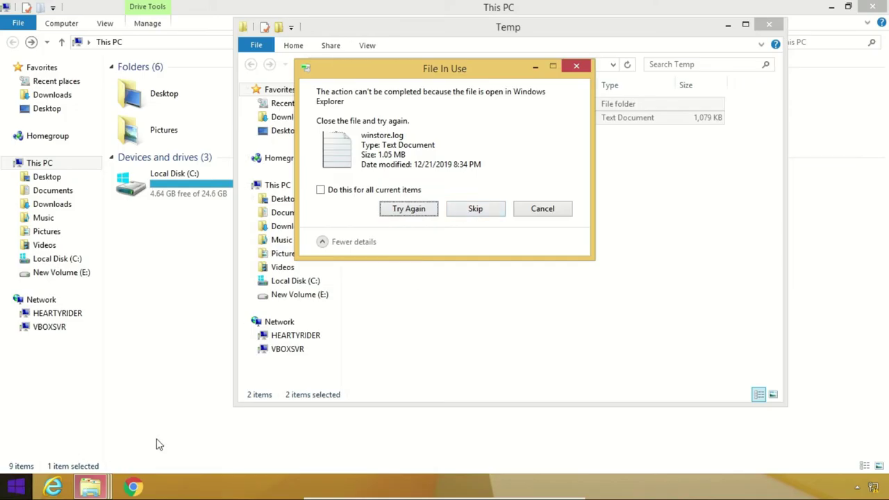
click(476, 212)
click(482, 215)
click(482, 215)
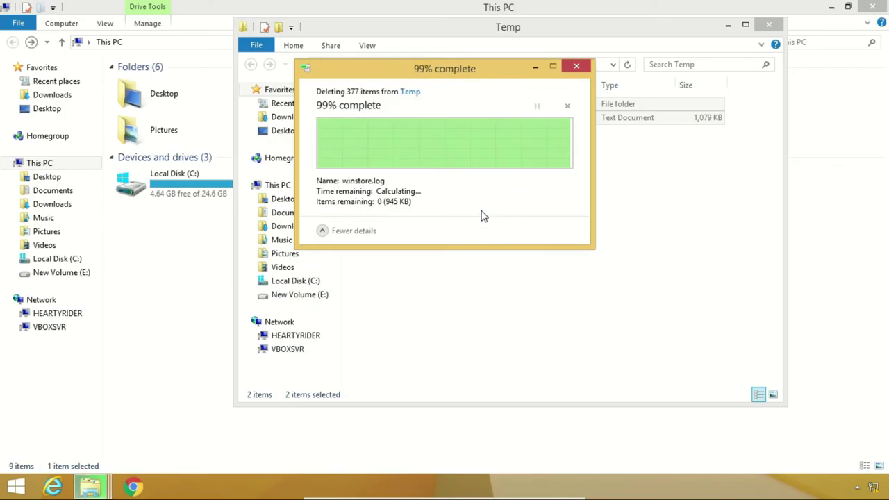
click(407, 190)
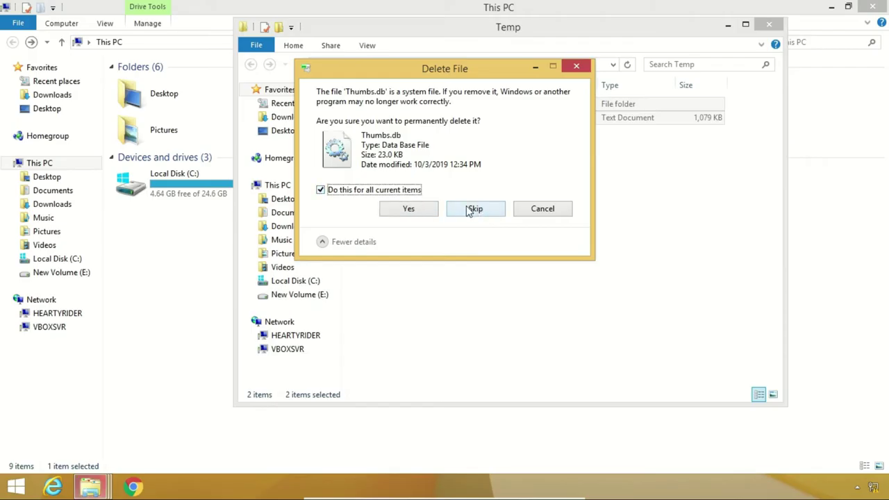
click(466, 207)
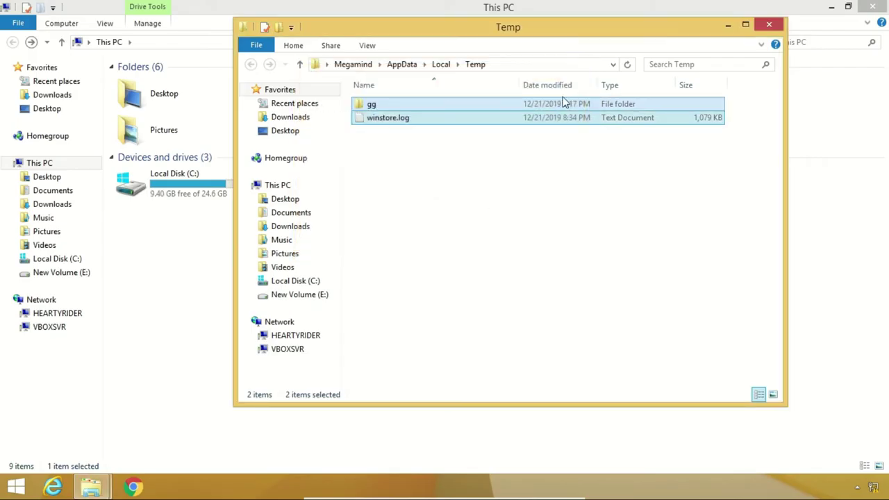
click(777, 25)
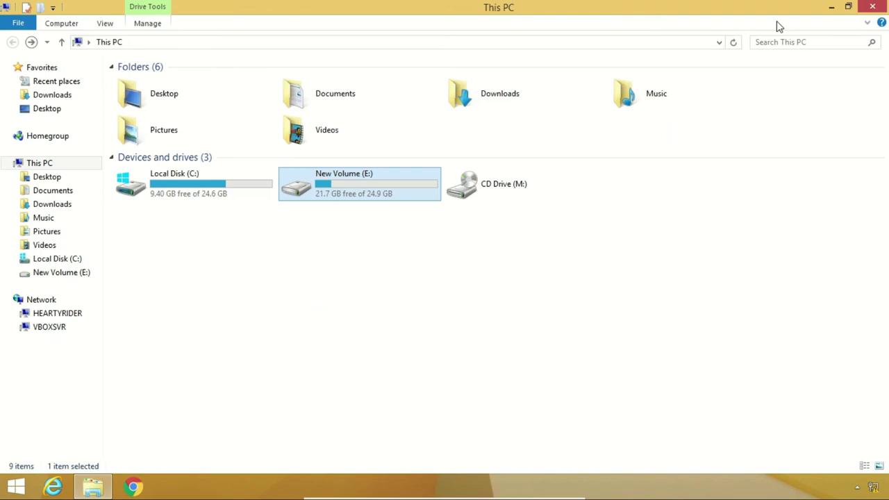
Step: Close This PC, empty the Recycle Bin from the desktop, and reopen This PC to check drive C's free space
click(862, 9)
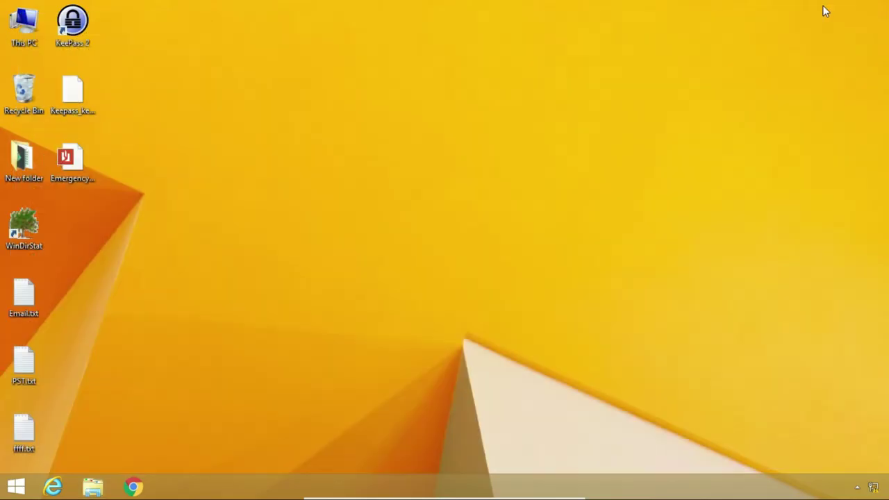
right_click(19, 100)
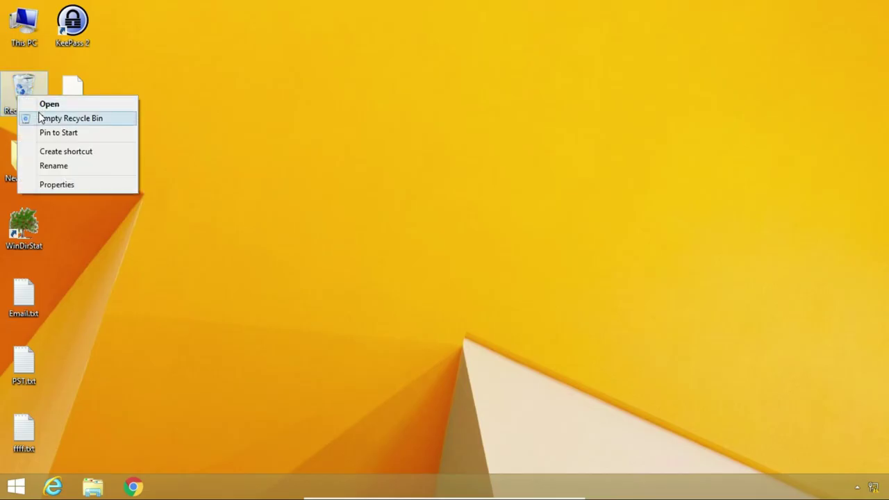
click(41, 118)
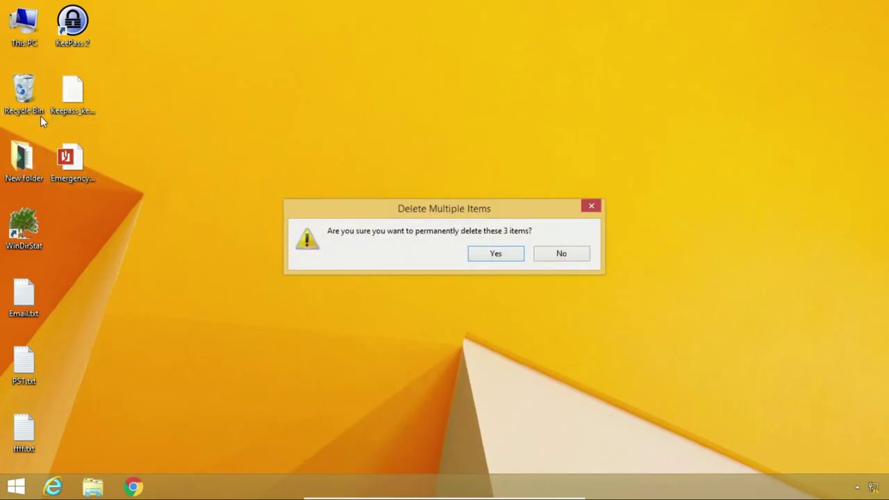
click(484, 257)
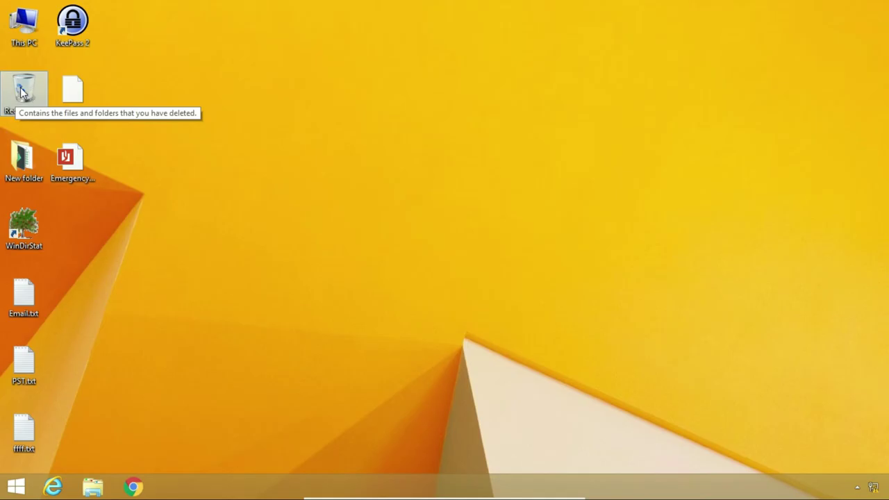
double_click(28, 41)
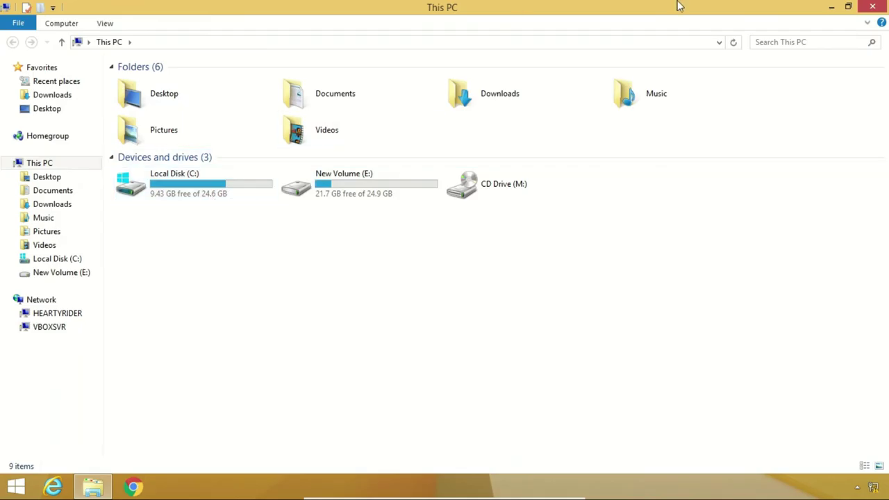
Step: Close This PC, switch to WinDirStat and scan only the individual drive C: for disk usage
click(869, 7)
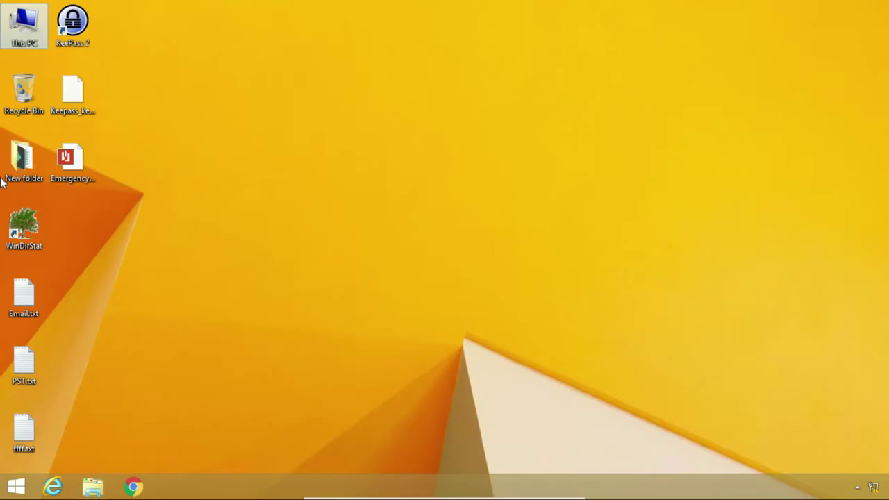
double_click(23, 238)
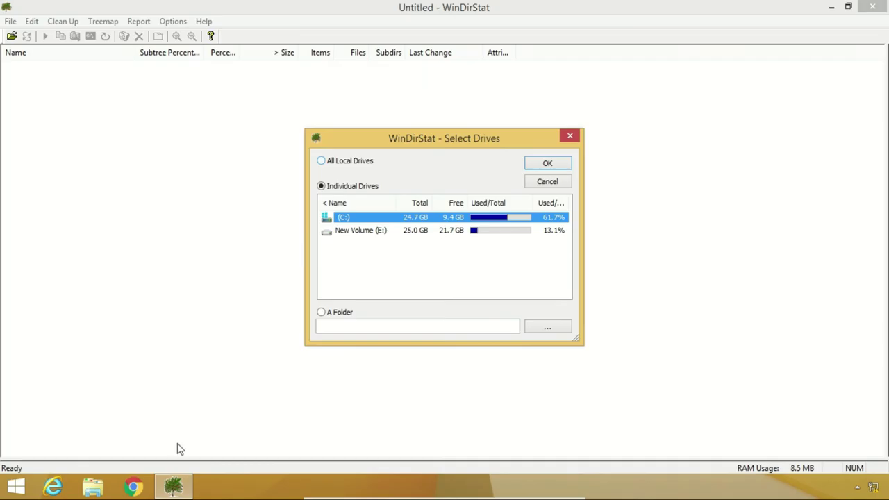
key(super+e)
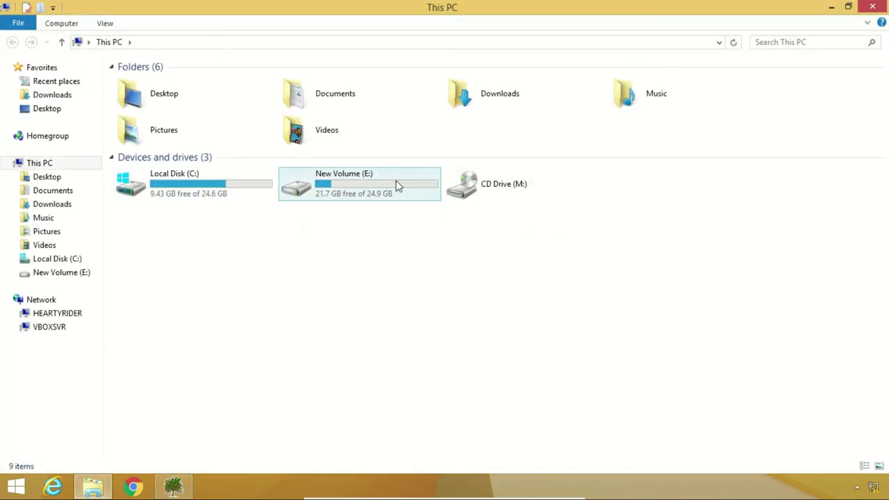
click(870, 7)
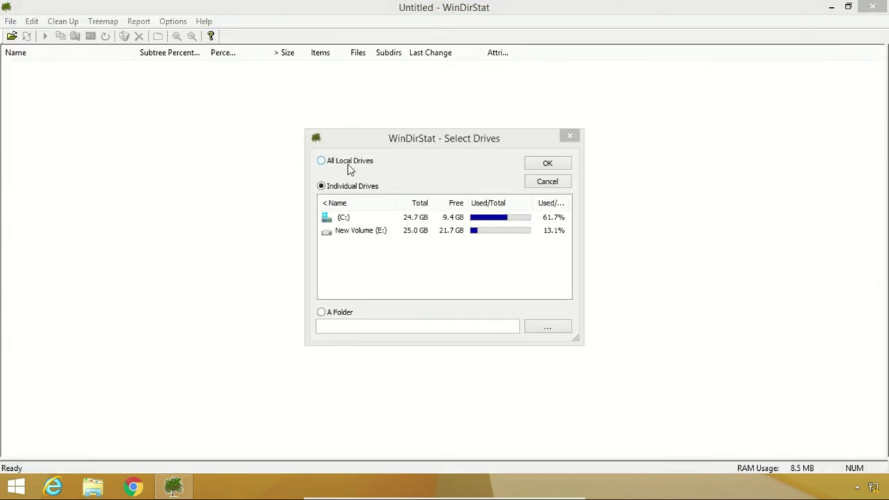
click(351, 218)
click(359, 221)
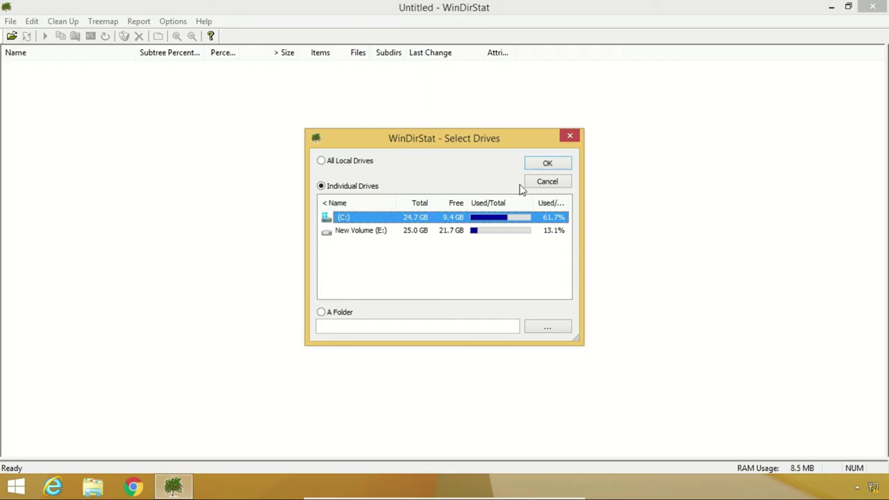
click(545, 164)
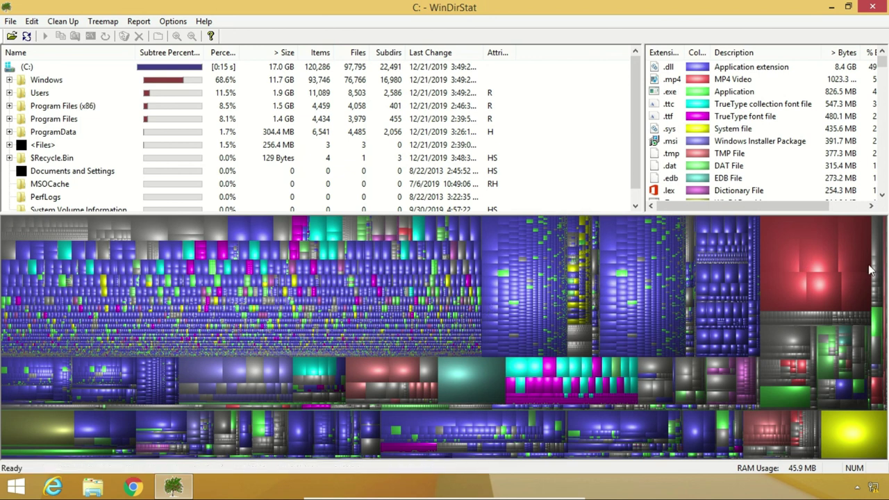
Step: Locate the large videos Face_The_Challenge.mp4 and Gmail_MM.mp4 through the treemap, and switch from WinDirStat back to This PC in File Explorer
click(814, 259)
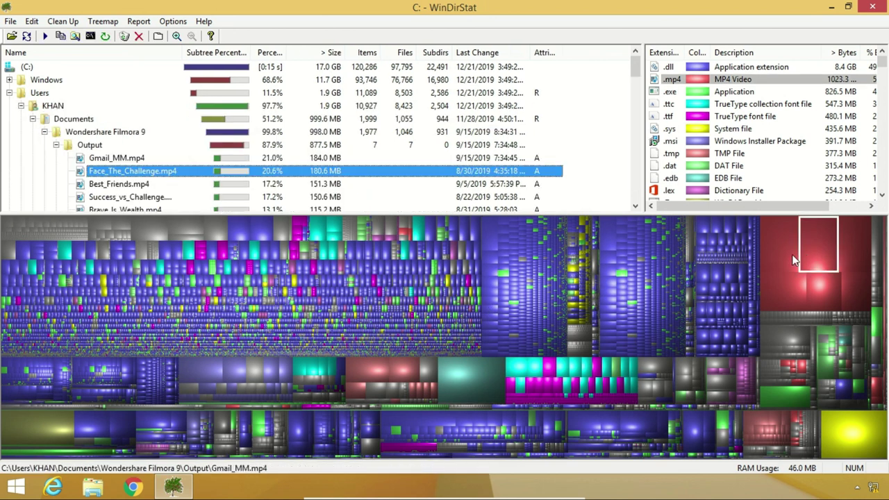
click(794, 260)
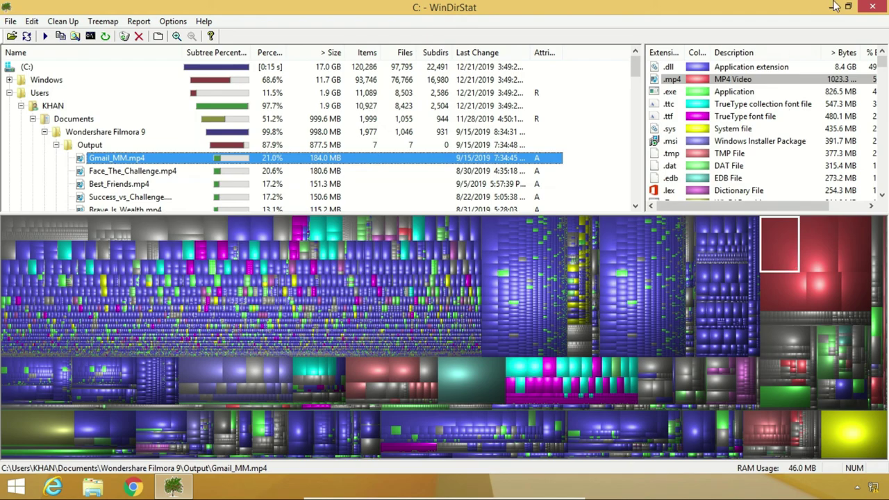
click(869, 6)
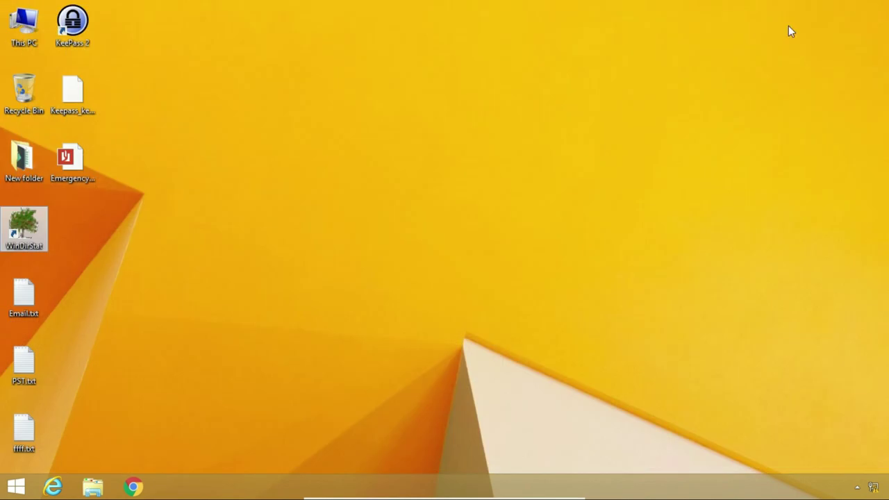
click(92, 486)
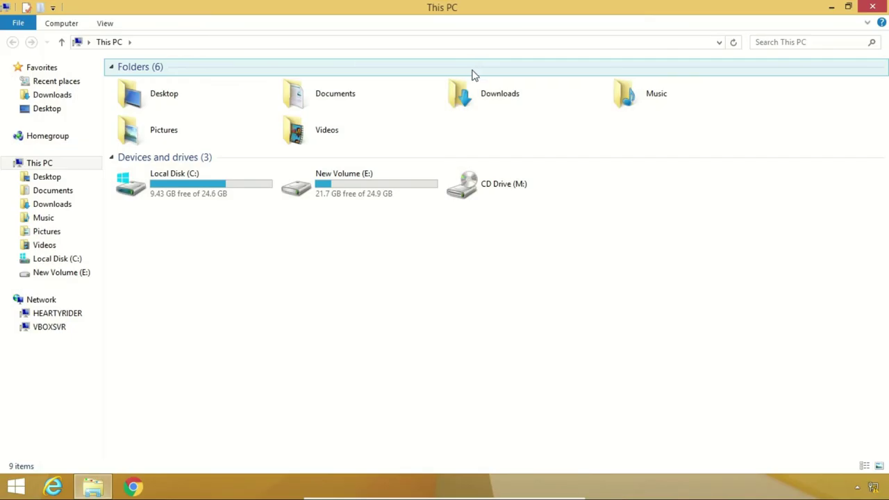